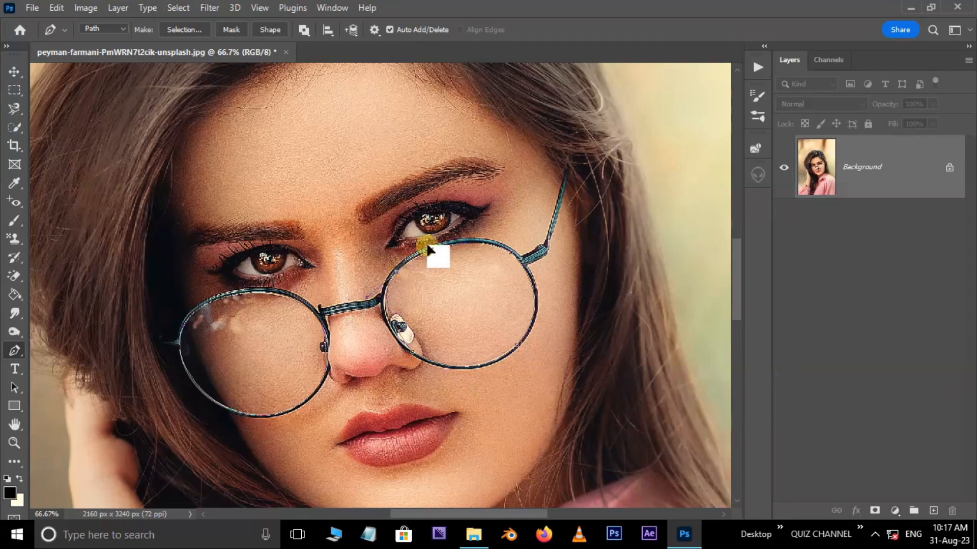
# Finish and close the Pen path along the upper rim of the lens under the woman's right-hand eye in the image.
pyautogui.keyDown('alt'); pyautogui.click(397, 272); pyautogui.keyUp('alt')
pyautogui.click(426, 261)
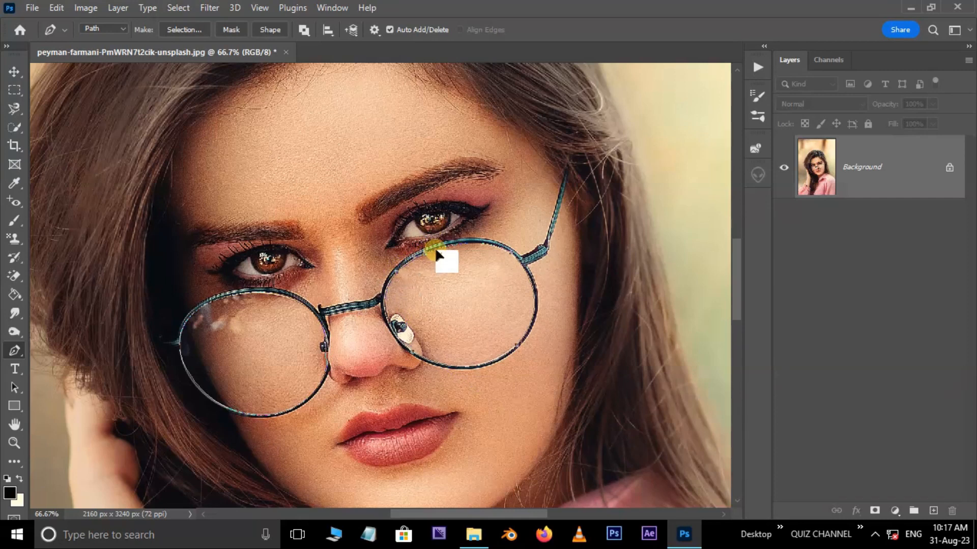
pyautogui.hotkey('ctrl', '-')
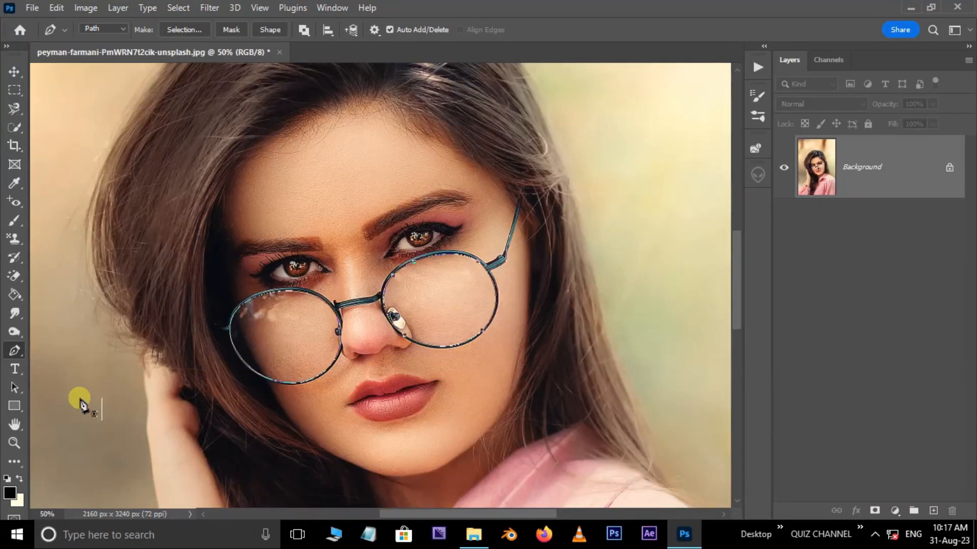
# Select both lens paths with the Path Selection tool and convert them into a new anti-aliased selection.
pyautogui.click(14, 386)
pyautogui.rightClick(15, 386)
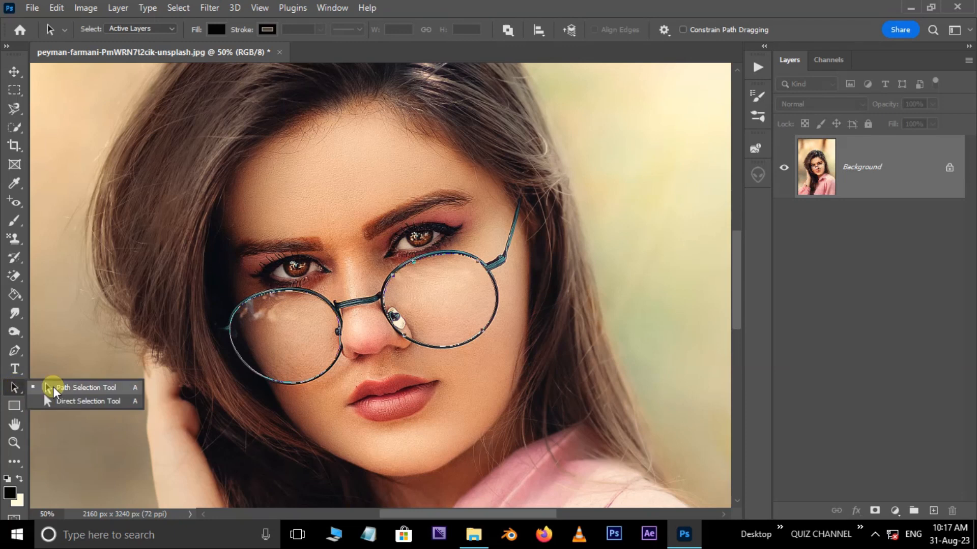
pyautogui.click(88, 389)
pyautogui.moveTo(564, 220); pyautogui.dragTo(229, 390)
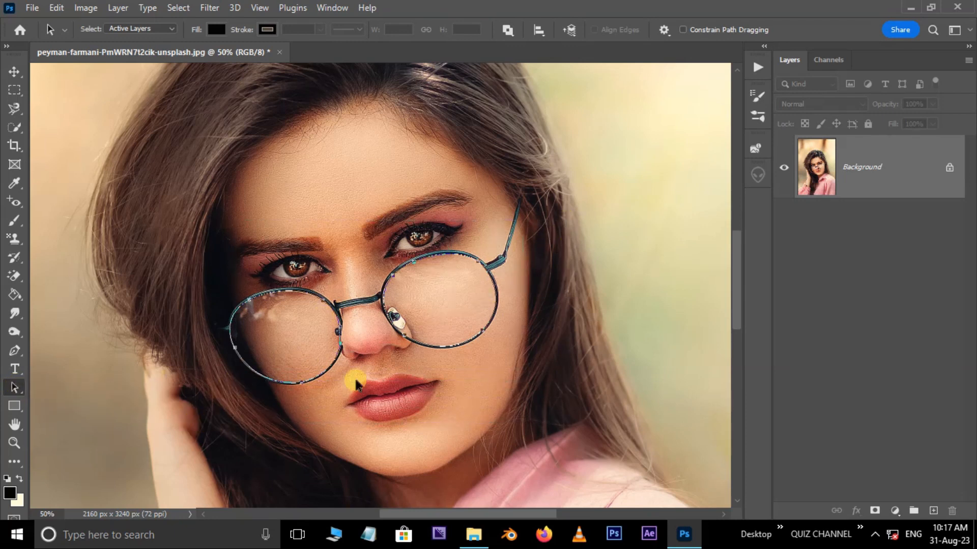
pyautogui.rightClick(396, 295)
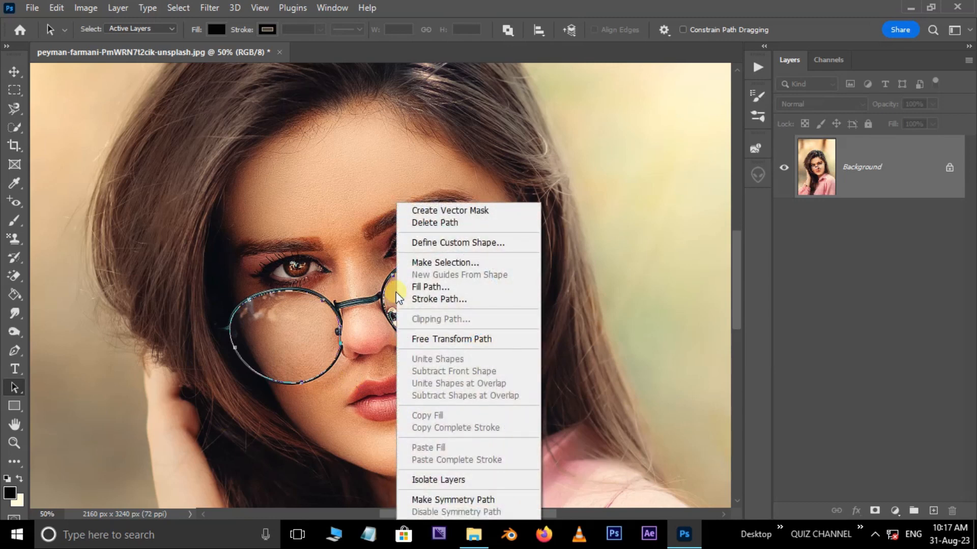
pyautogui.click(456, 263)
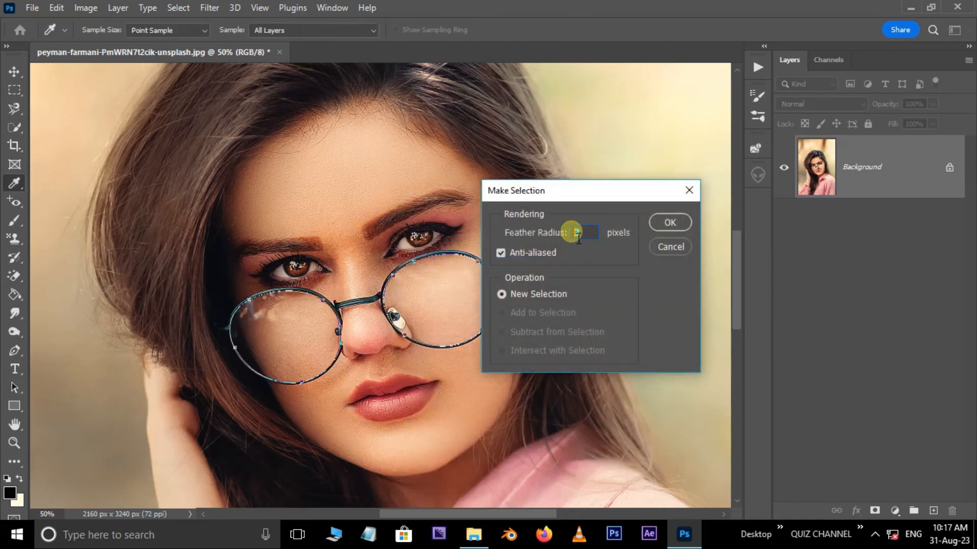
pyautogui.click(664, 223)
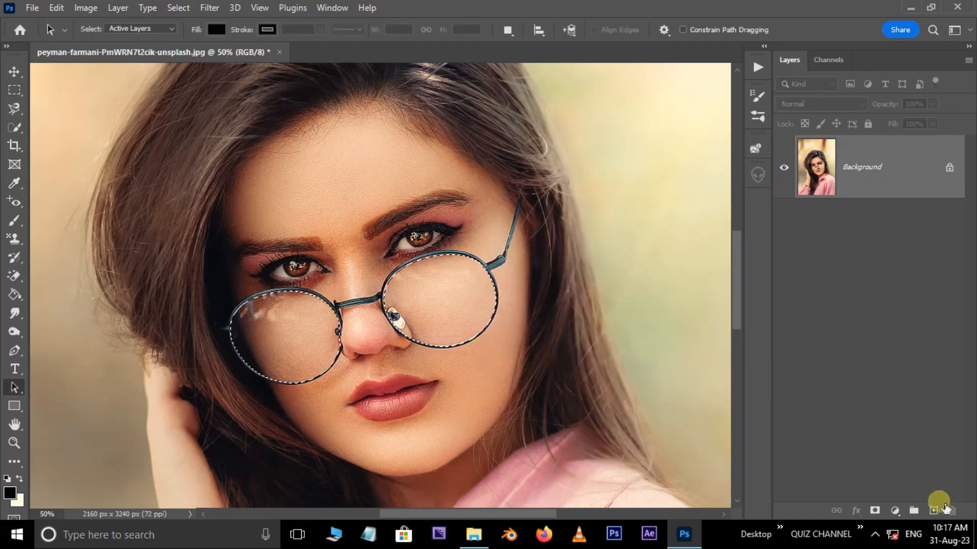
# Add a new empty layer above the Background and set the foreground colour to a bright, fully saturated pink.
pyautogui.click(933, 510)
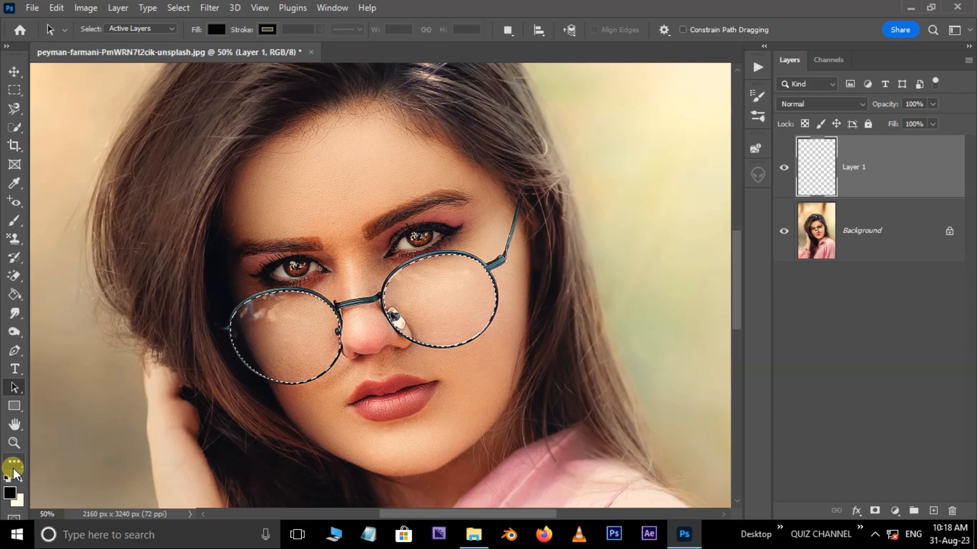
pyautogui.click(10, 492)
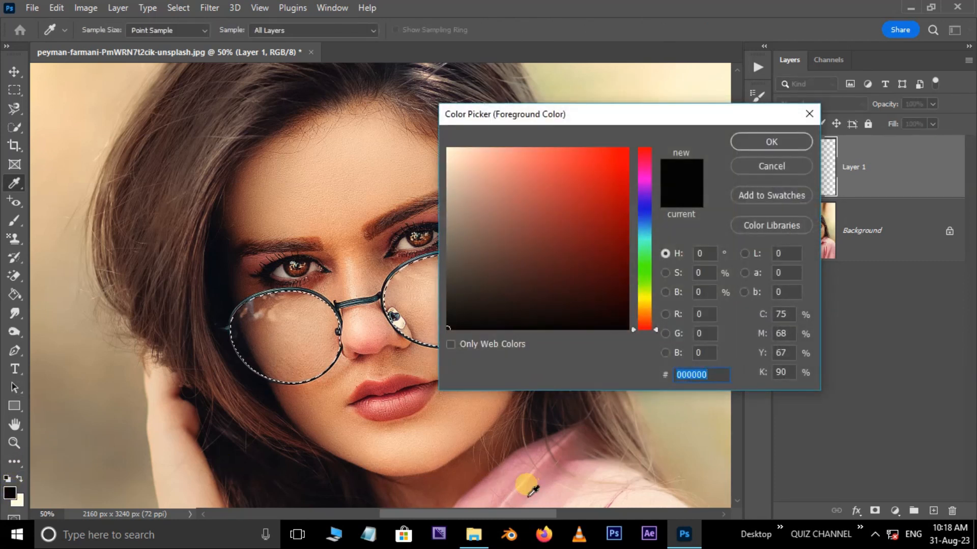
pyautogui.click(508, 478)
pyautogui.moveTo(600, 204); pyautogui.dragTo(649, 137)
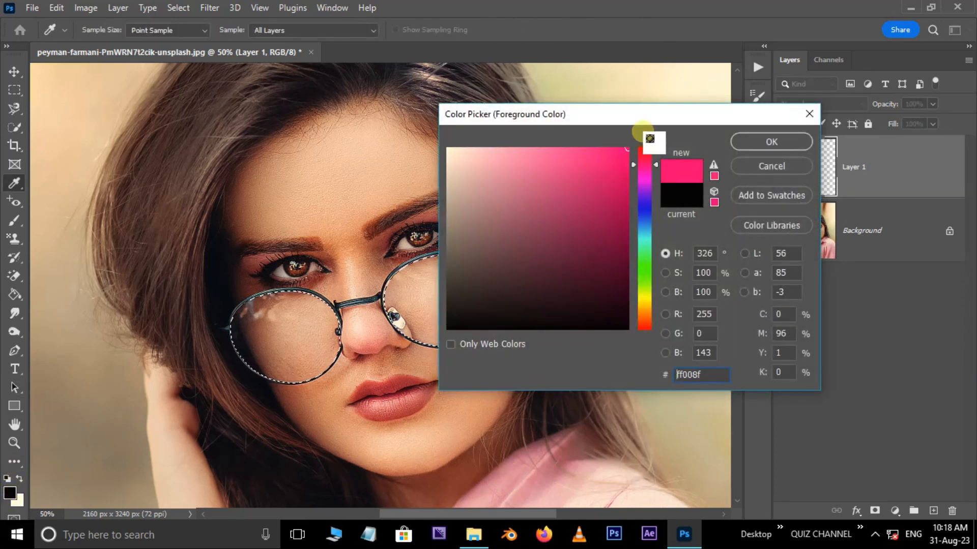
pyautogui.click(775, 141)
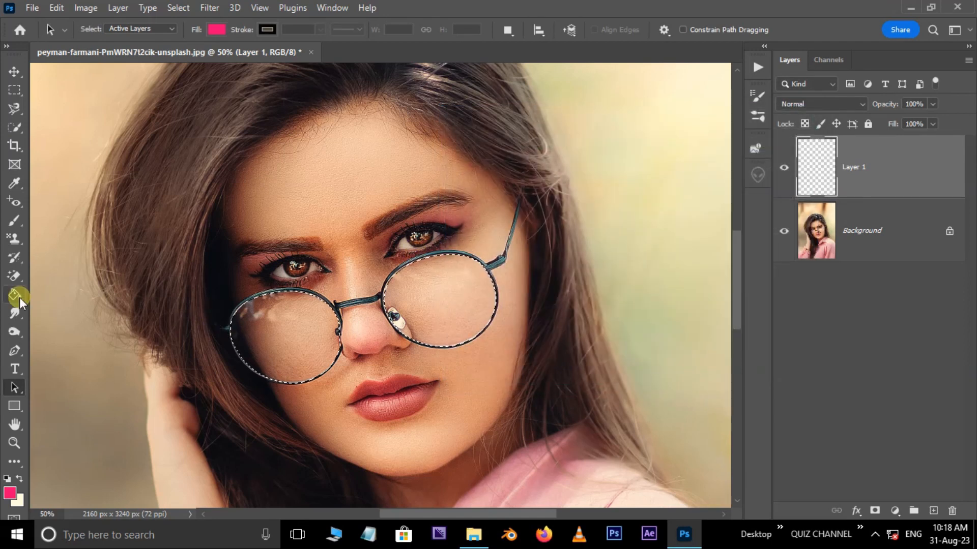
# Fill the selected lenses with a linear pink-to-transparent gradient from the Basics presets, running from above the lenses downward.
pyautogui.click(20, 297)
pyautogui.click(61, 290)
pyautogui.click(139, 29)
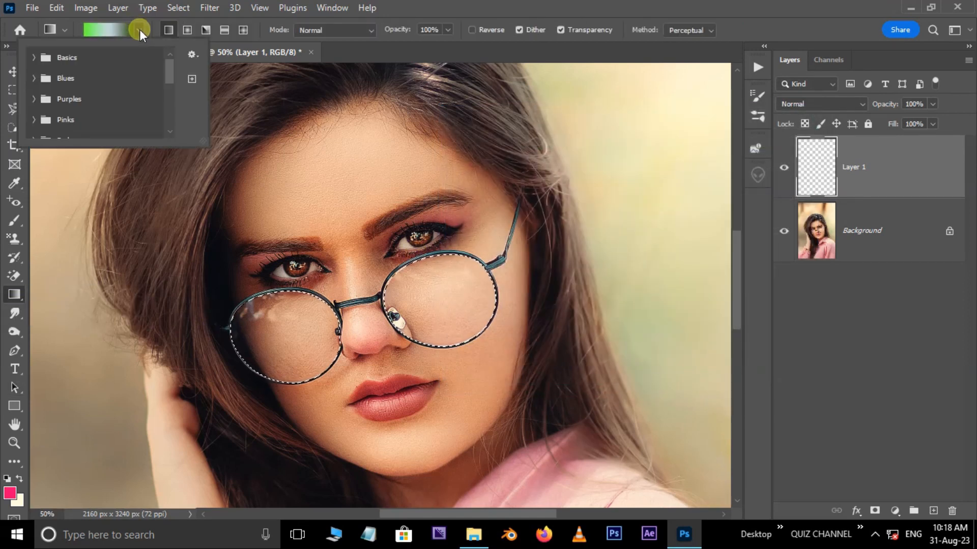
pyautogui.click(40, 60)
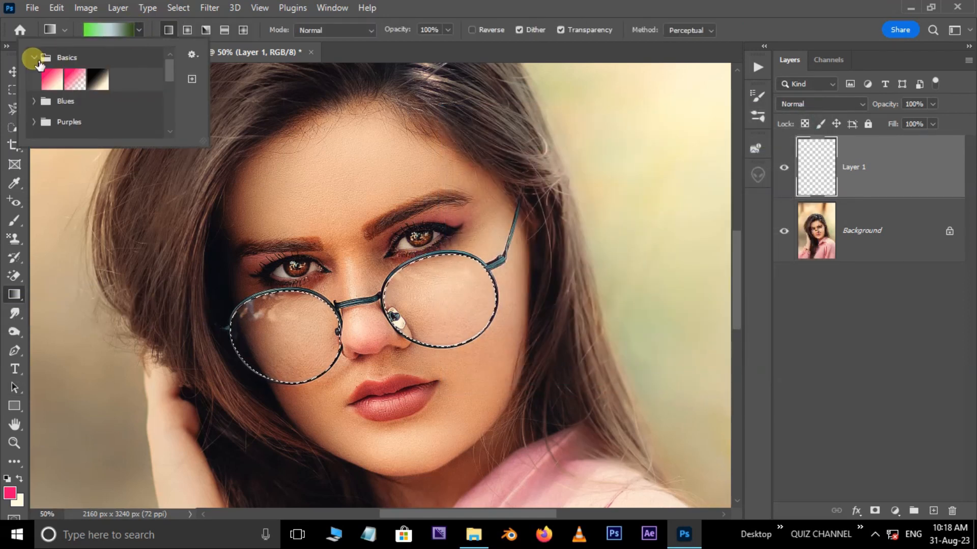
pyautogui.click(78, 85)
pyautogui.moveTo(346, 270); pyautogui.dragTo(382, 377)
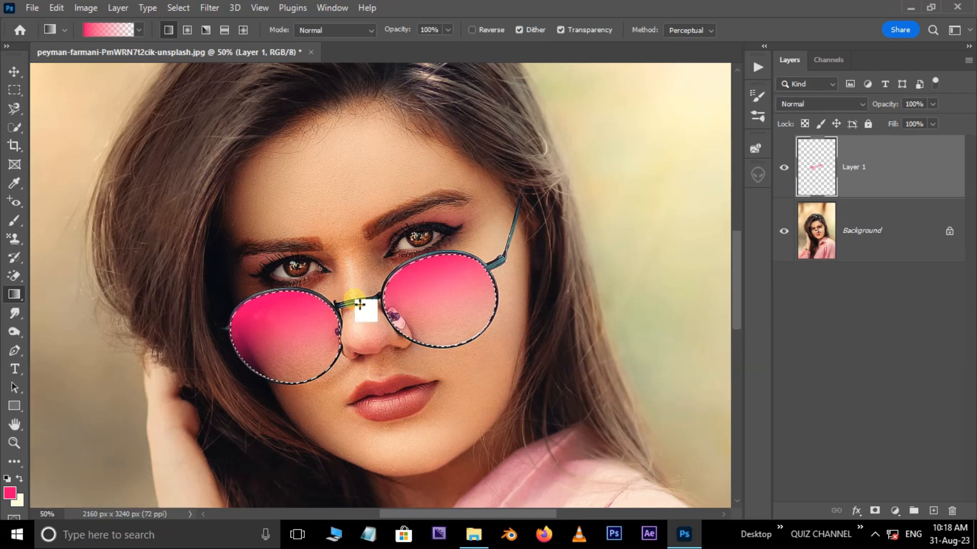
# Deselect the lenses and set the pink gradient layer's blend mode to Multiply.
pyautogui.click(179, 8)
pyautogui.click(196, 35)
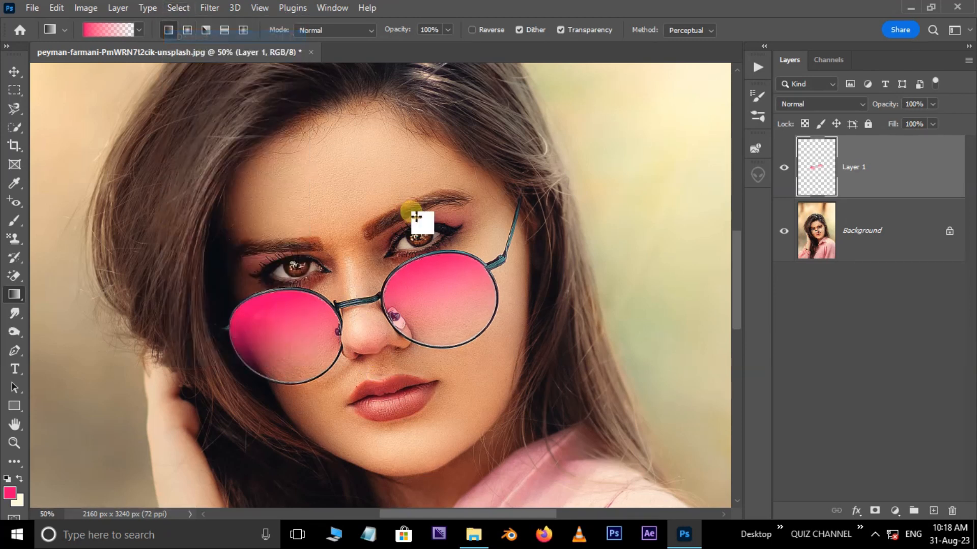
pyautogui.click(816, 104)
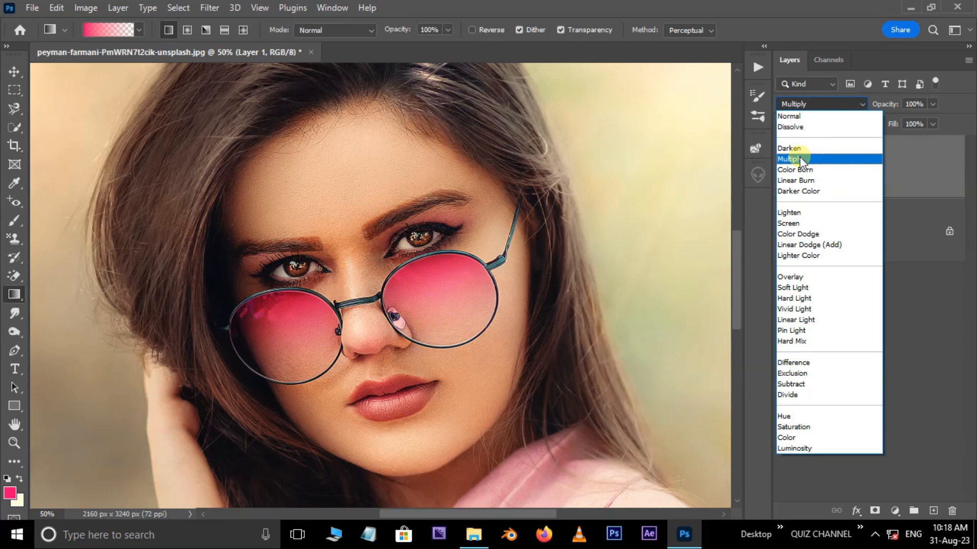
pyautogui.click(800, 157)
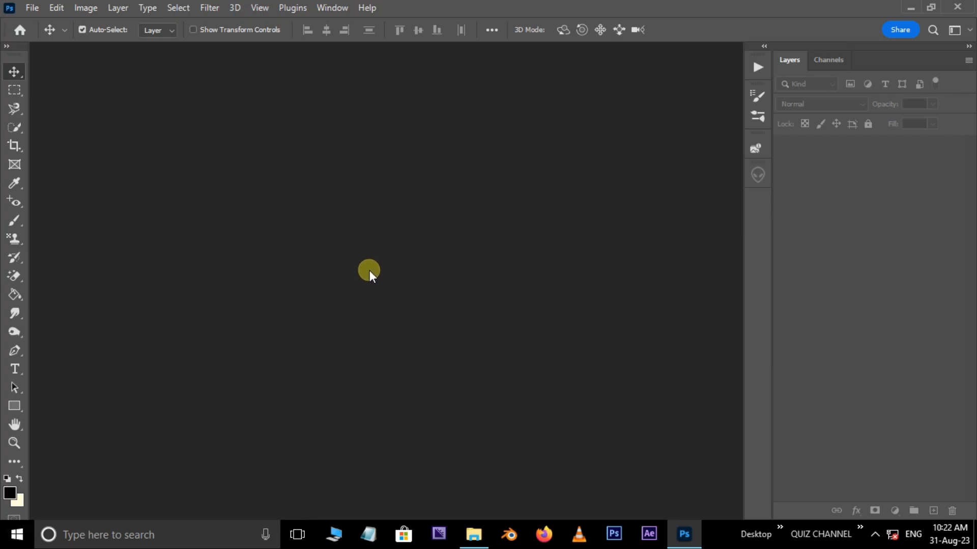
# Open the image "A 56 year old teacher. Bald with short beard. He w.jpg" from the SOURCE IMAGES folder.
pyautogui.click(32, 11)
pyautogui.click(40, 34)
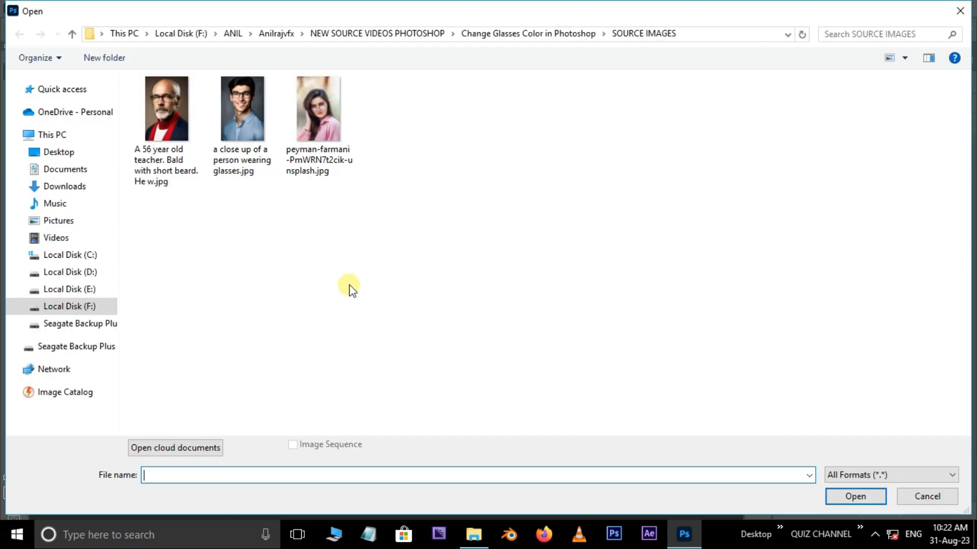
pyautogui.click(168, 117)
pyautogui.click(855, 496)
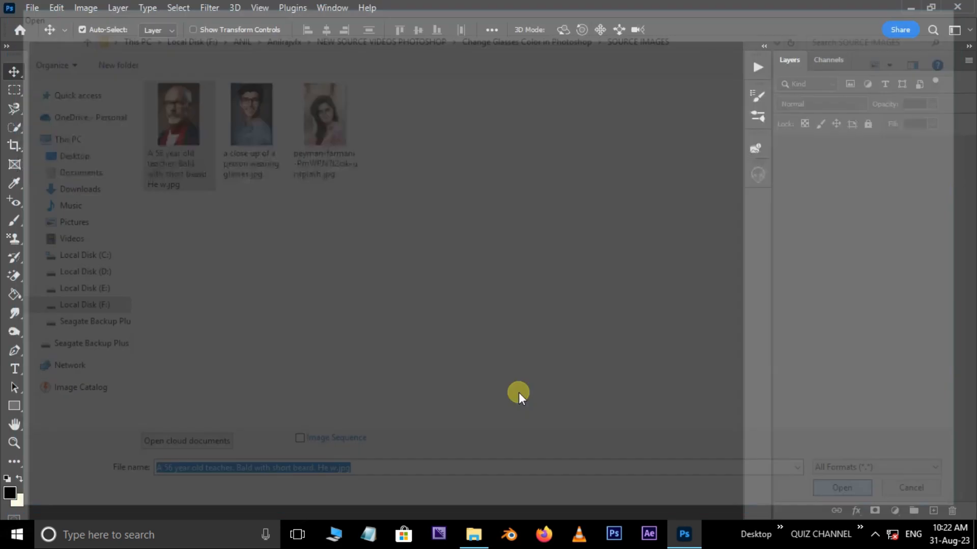
# Trace the inner edge of the man's left-hand lens in the image with a Pen path.
pyautogui.hotkey('ctrl', '+')
pyautogui.hotkey('ctrl', '+')
pyautogui.hotkey('ctrl', '+')
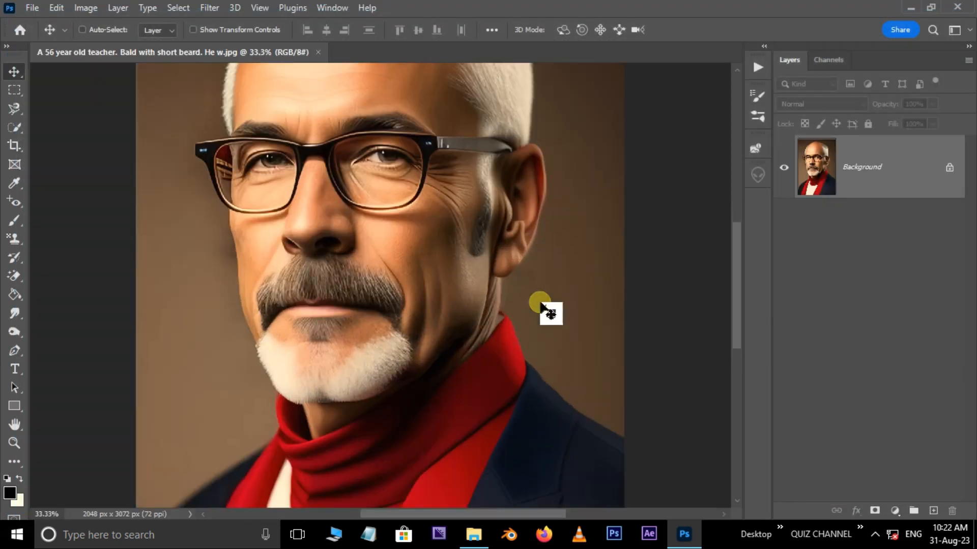
pyautogui.hotkey('ctrl', '-')
pyautogui.moveTo(405, 247); pyautogui.dragTo(427, 332)
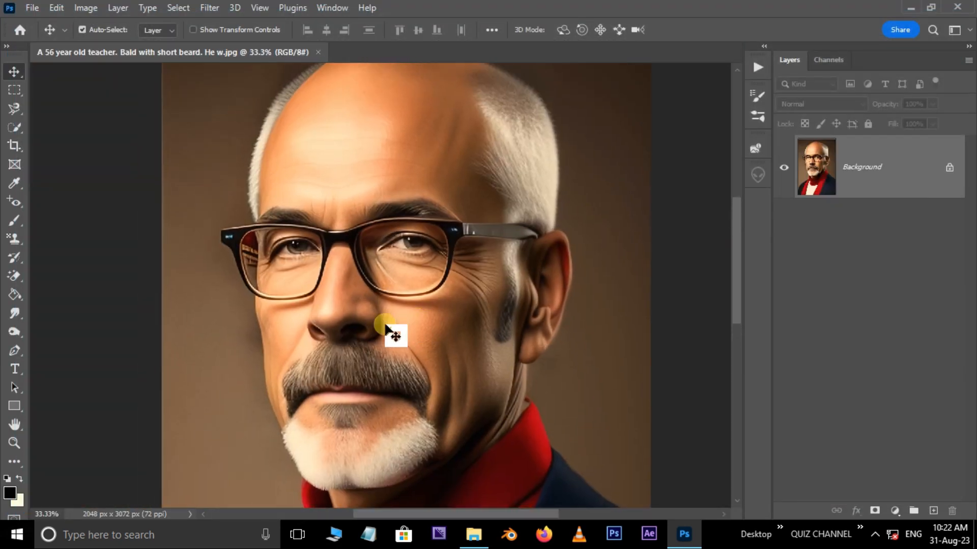
pyautogui.click(15, 350)
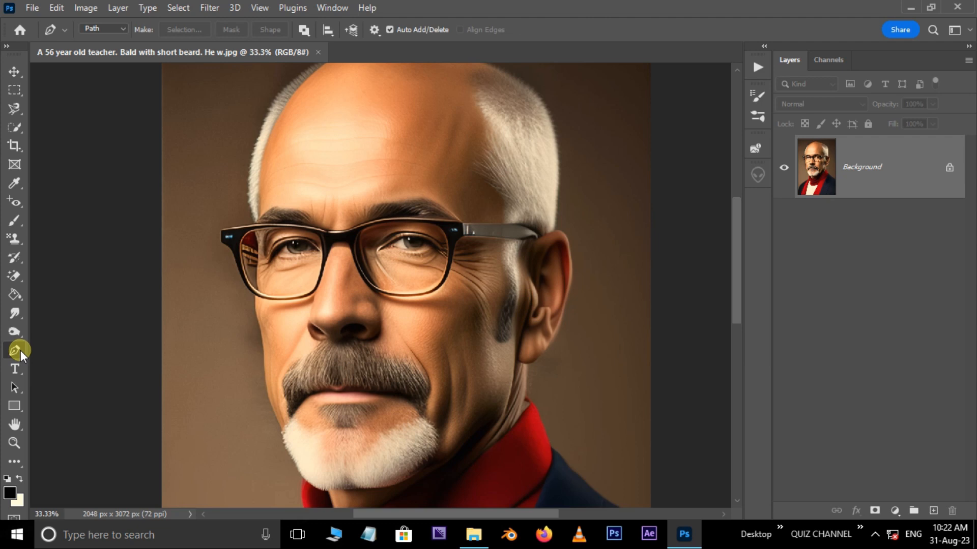
pyautogui.click(246, 269)
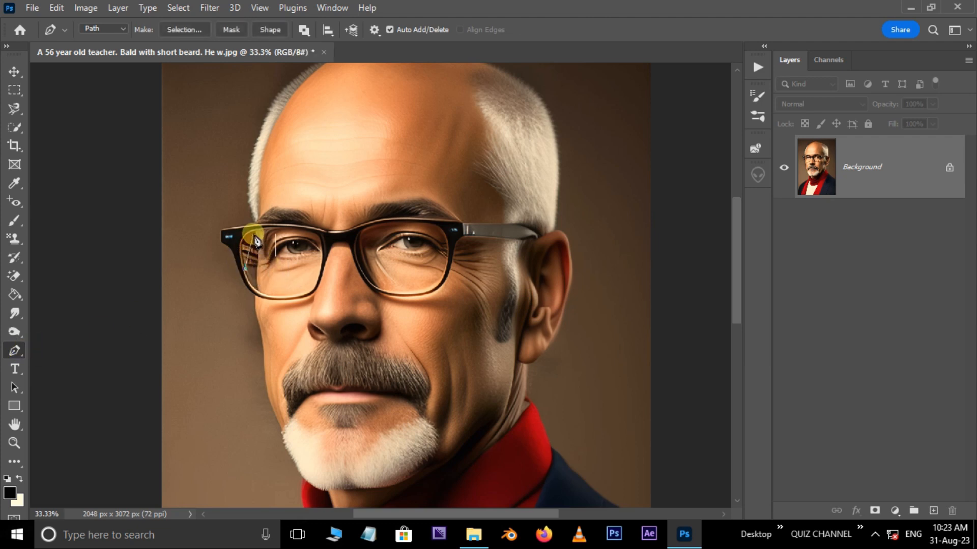
pyautogui.moveTo(259, 232); pyautogui.dragTo(273, 237)
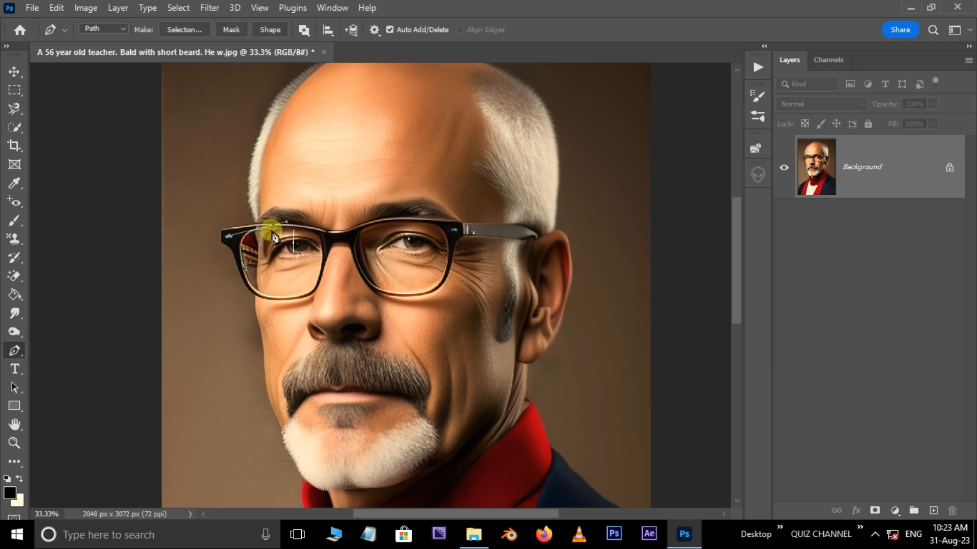
pyautogui.moveTo(331, 250); pyautogui.dragTo(332, 251)
pyautogui.keyDown('alt'); pyautogui.click(319, 236); pyautogui.keyUp('alt')
pyautogui.moveTo(311, 292); pyautogui.dragTo(246, 260)
pyautogui.keyDown('alt'); pyautogui.click(310, 292); pyautogui.keyUp('alt')
pyautogui.keyDown('alt'); pyautogui.click(254, 289); pyautogui.keyUp('alt')
pyautogui.click(243, 267)
pyautogui.hotkey('ctrl', 'z')
pyautogui.hotkey('ctrl', 'z')
# Trace a closed Pen path around the inner edge of the man's other lens, nearer the visible ear.
pyautogui.click(358, 262)
pyautogui.moveTo(374, 224); pyautogui.dragTo(448, 264)
pyautogui.keyDown('alt'); pyautogui.click(375, 224); pyautogui.keyUp('alt')
pyautogui.hotkey('ctrl', 'z')
pyautogui.moveTo(420, 293); pyautogui.dragTo(394, 294)
pyautogui.moveTo(360, 263); pyautogui.dragTo(365, 282)
# Select the paths of both the man's lenses and convert them into a new selection with a 3-pixel feather radius.
pyautogui.moveTo(15, 387); pyautogui.dragTo(55, 389)
pyautogui.moveTo(523, 184); pyautogui.dragTo(194, 347)
pyautogui.rightClick(405, 287)
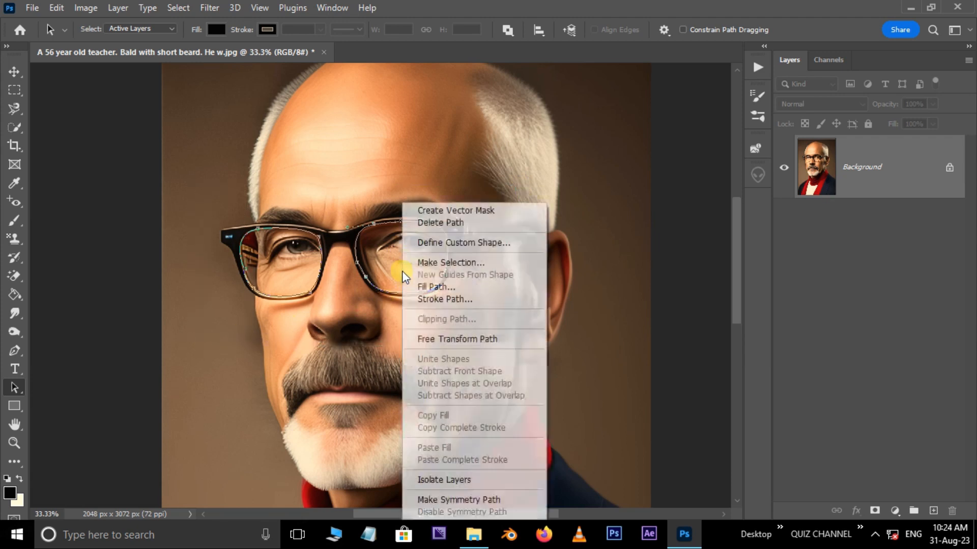
pyautogui.click(429, 262)
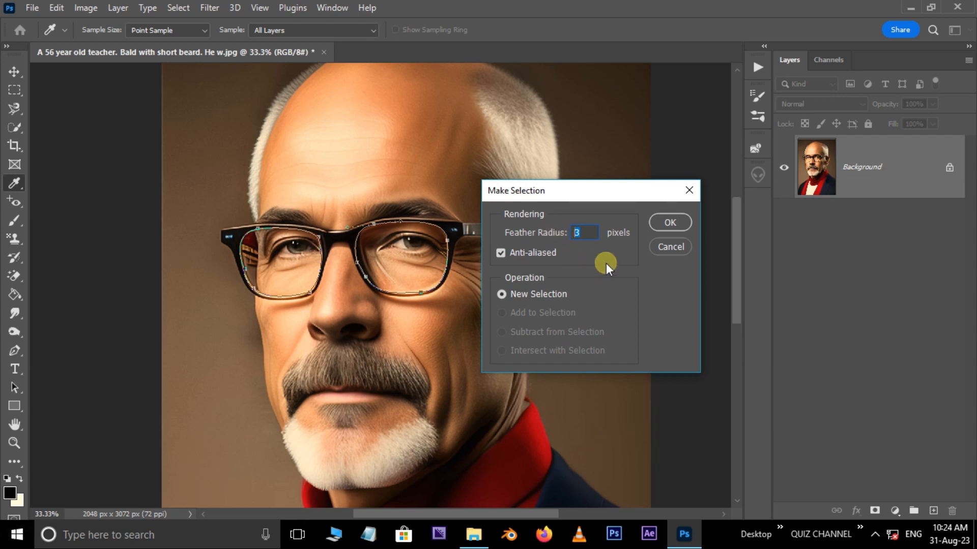
pyautogui.click(667, 221)
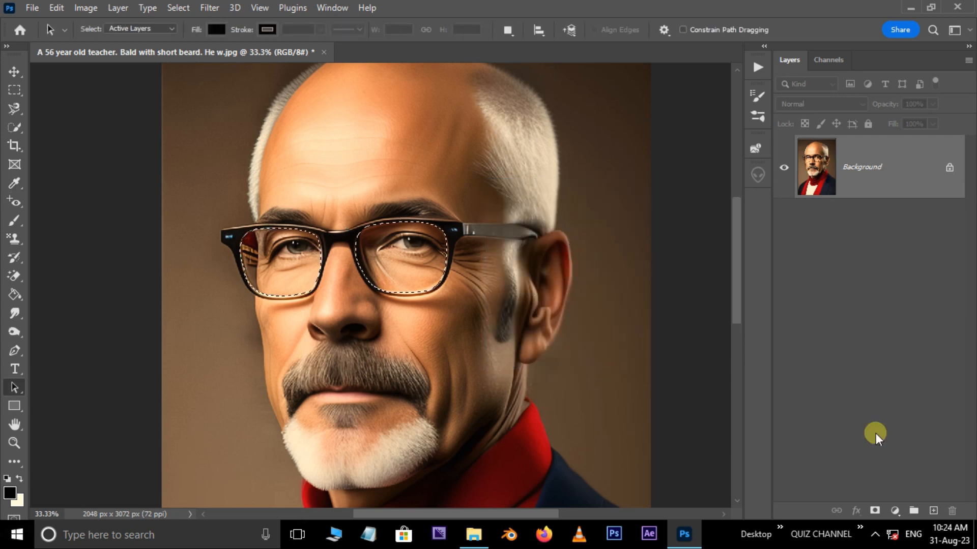
# Add a new empty layer above the man's portrait and set the foreground colour to a bright, fully saturated red.
pyautogui.click(933, 511)
pyautogui.click(11, 493)
pyautogui.click(556, 418)
pyautogui.moveTo(618, 216); pyautogui.dragTo(658, 147)
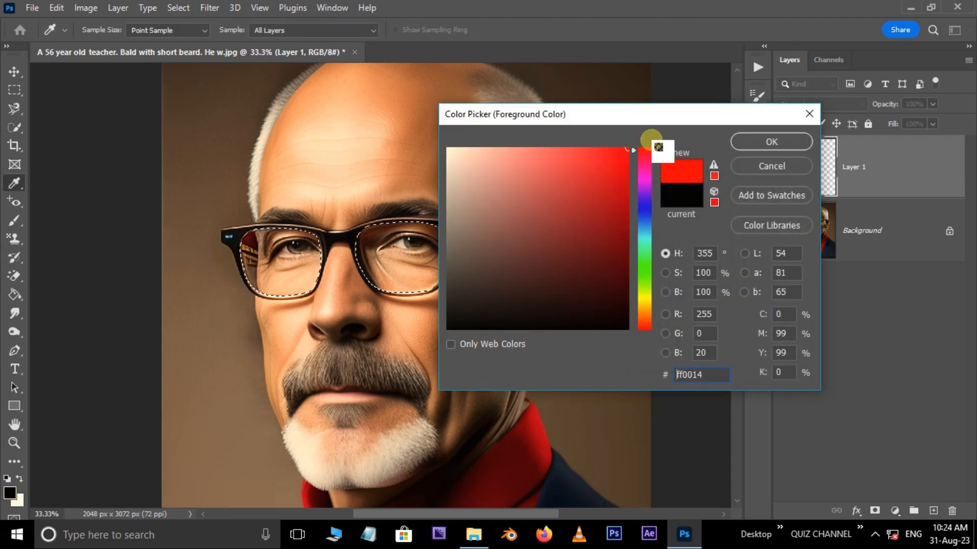
pyautogui.click(751, 142)
# Fill the man's selected lenses with a linear red-to-transparent Basics gradient, running straight down from the eyebrows past the lenses.
pyautogui.click(16, 298)
pyautogui.click(76, 295)
pyautogui.click(139, 30)
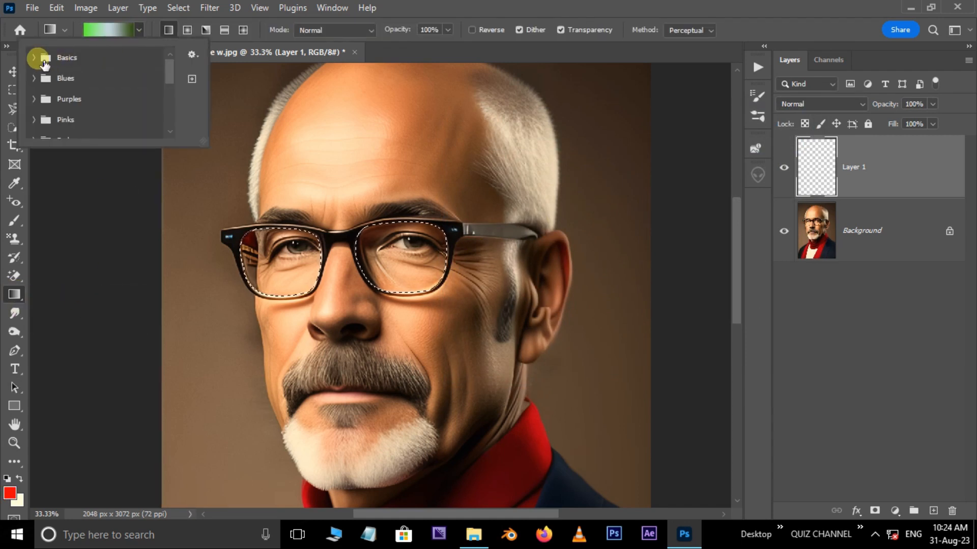
pyautogui.click(34, 58)
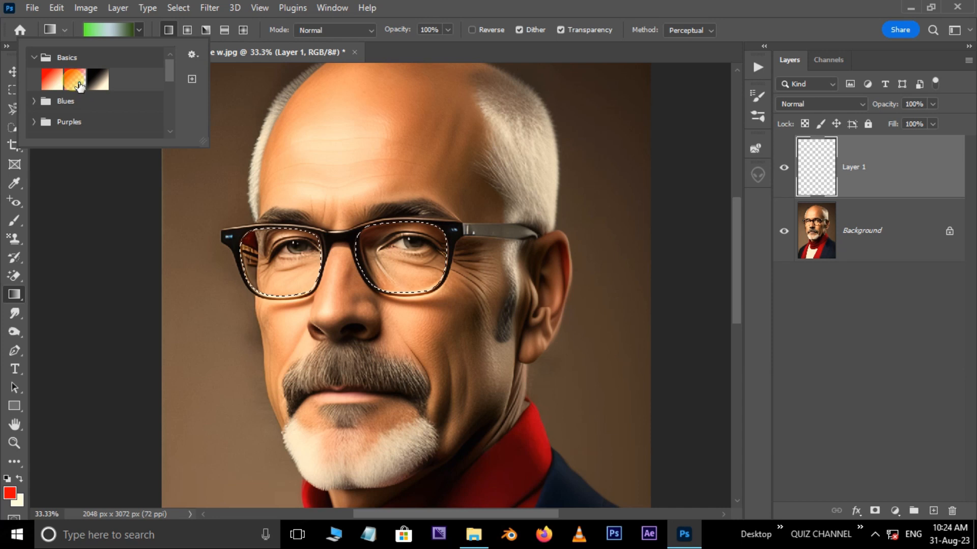
pyautogui.click(74, 80)
pyautogui.moveTo(337, 210); pyautogui.dragTo(338, 336)
# Deselect the man's lenses and set the red gradient layer's blend mode to Multiply.
pyautogui.click(179, 8)
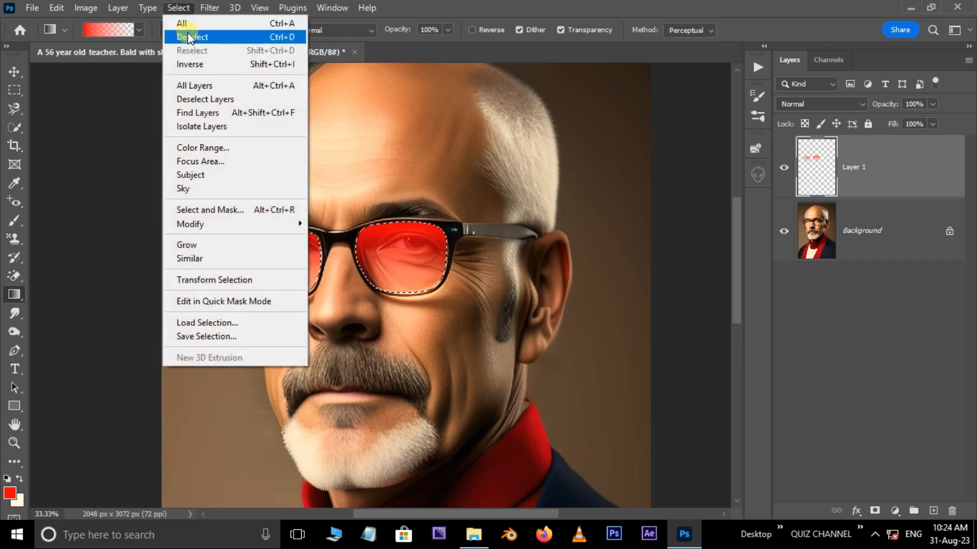
pyautogui.click(187, 37)
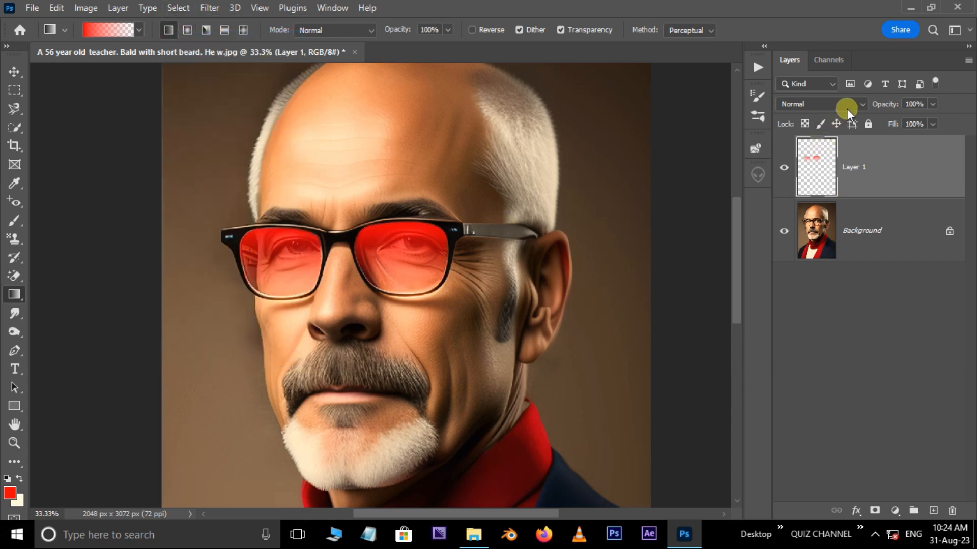
pyautogui.click(854, 102)
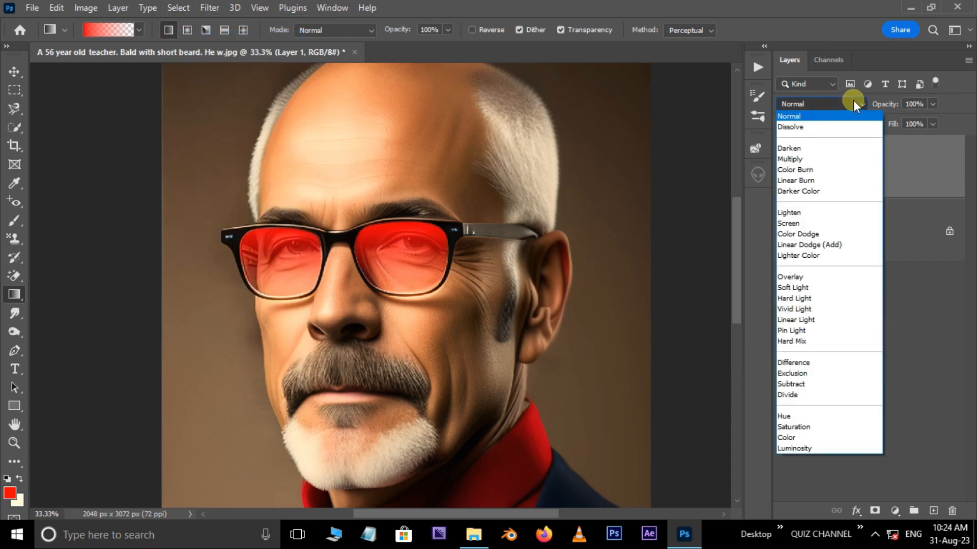
pyautogui.click(791, 160)
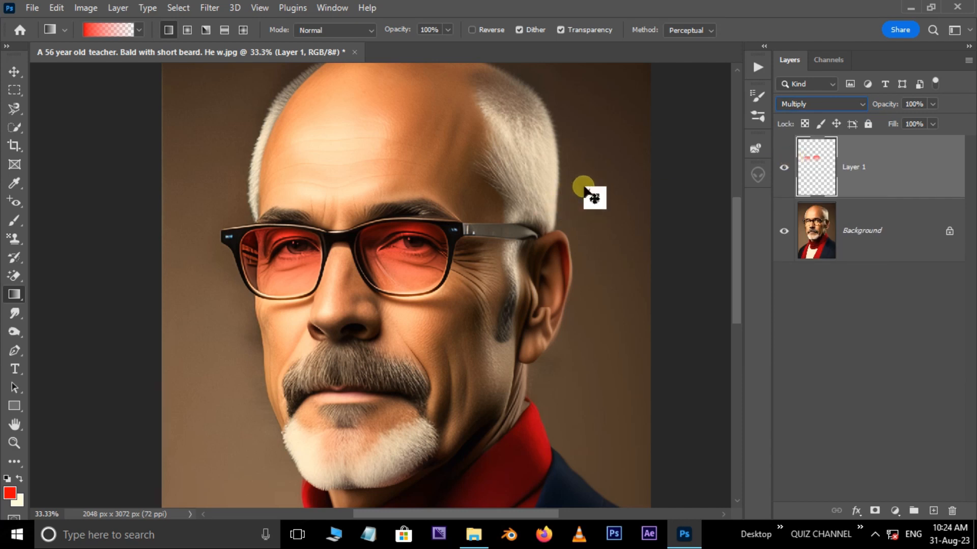
pyautogui.hotkey('ctrl', '-')
pyautogui.hotkey('ctrl', '-')
pyautogui.hotkey('ctrl', '-')
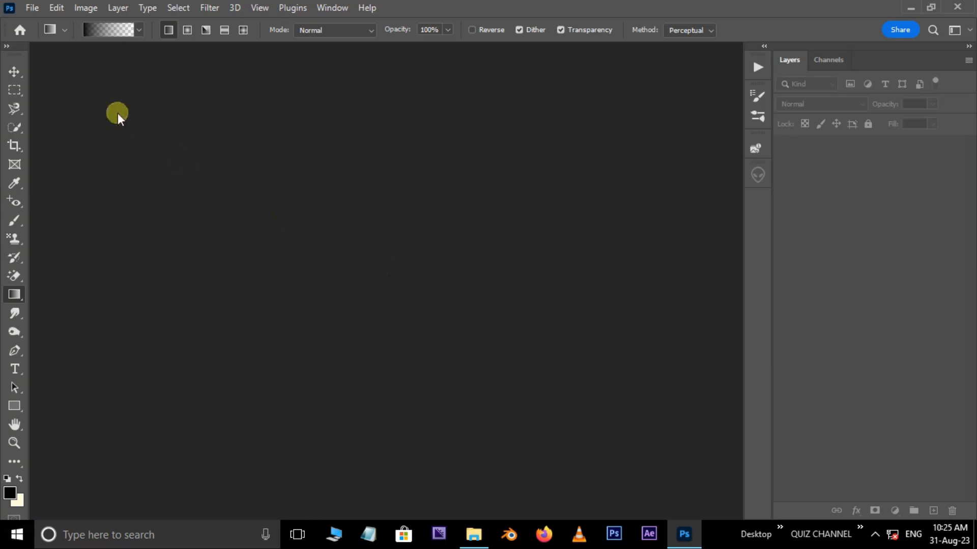
# Open the image "a close up of a person wearing glasses.jpg" from the SOURCE IMAGES folder.
pyautogui.click(32, 8)
pyautogui.click(44, 38)
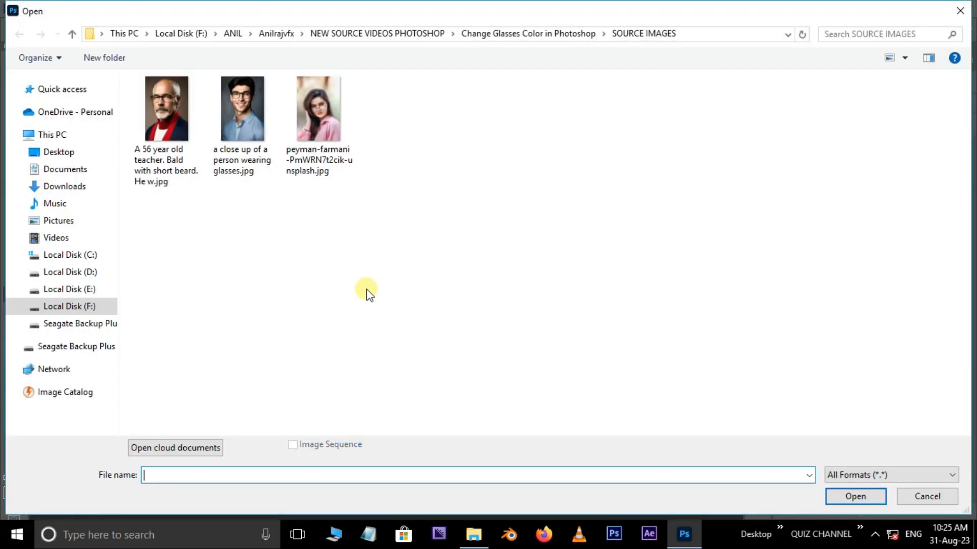
pyautogui.click(243, 126)
pyautogui.click(860, 495)
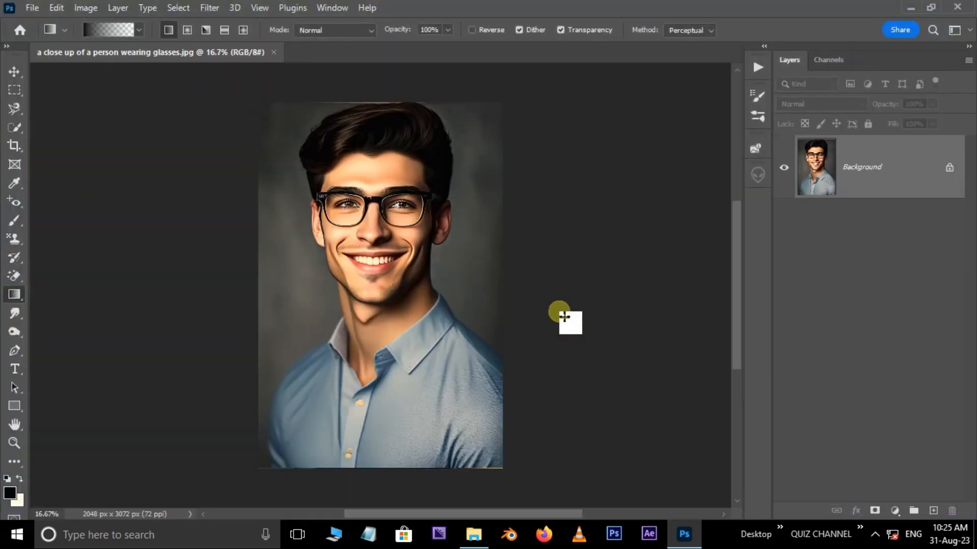
# Trace a closed Pen path around the inside edge of the smiling man's glasses lens on the image's left side.
pyautogui.hotkey('ctrl', '+')
pyautogui.hotkey('ctrl', '+')
pyautogui.moveTo(480, 227); pyautogui.dragTo(489, 293)
pyautogui.click(19, 351)
pyautogui.click(286, 216)
pyautogui.click(291, 165)
pyautogui.click(353, 180)
pyautogui.keyDown('alt'); pyautogui.click(353, 180); pyautogui.keyUp('alt')
pyautogui.moveTo(340, 227); pyautogui.dragTo(314, 249)
pyautogui.keyDown('alt'); pyautogui.click(340, 227); pyautogui.keyUp('alt')
pyautogui.moveTo(284, 214); pyautogui.dragTo(272, 187)
# Trace a second closed Pen path around the inside edge of the lens on the image's right side.
pyautogui.moveTo(447, 167); pyautogui.dragTo(385, 179)
pyautogui.keyDown('alt'); pyautogui.click(446, 169); pyautogui.keyUp('alt')
pyautogui.keyDown('alt'); pyautogui.click(472, 191); pyautogui.keyUp('alt')
pyautogui.keyDown('alt'); pyautogui.click(393, 207); pyautogui.keyUp('alt')
pyautogui.click(394, 181)
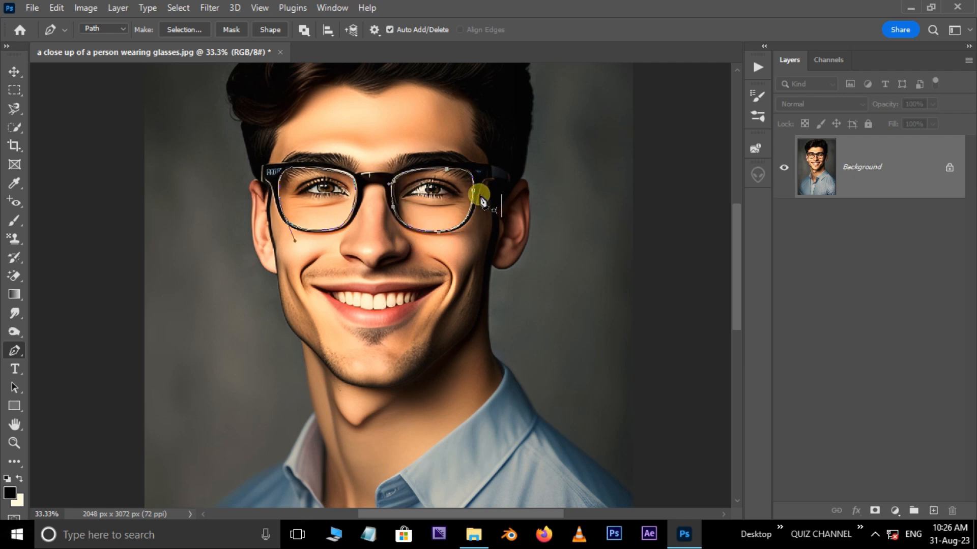
# Select both lens paths with Path Selection and convert them into a new anti-aliased selection with a 3-pixel feather radius.
pyautogui.rightClick(15, 388)
pyautogui.click(33, 384)
pyautogui.moveTo(537, 149); pyautogui.dragTo(218, 277)
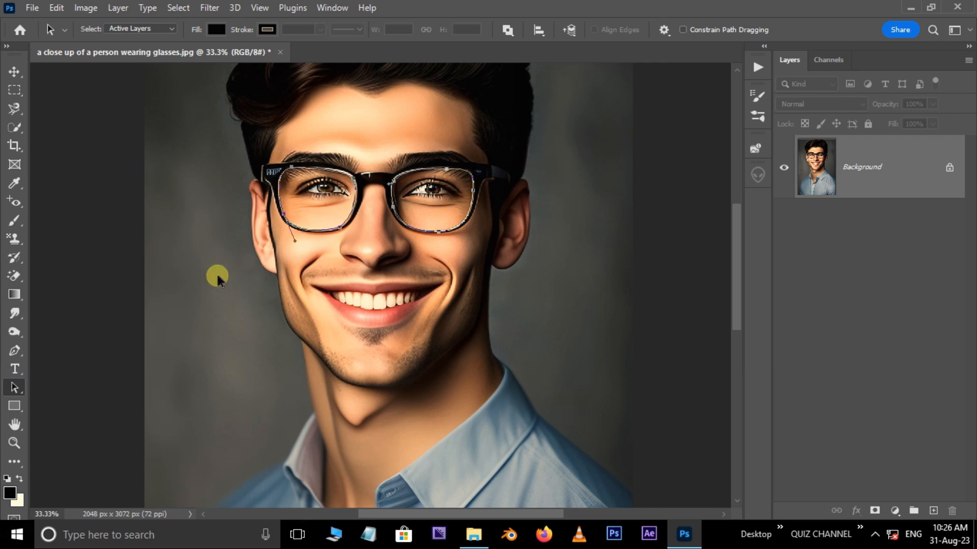
pyautogui.rightClick(409, 203)
pyautogui.click(446, 263)
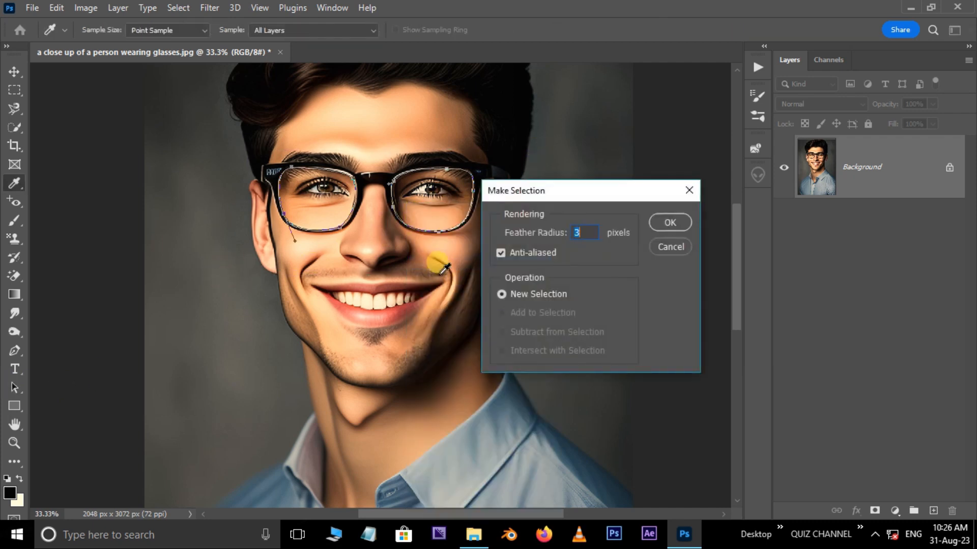
pyautogui.click(669, 223)
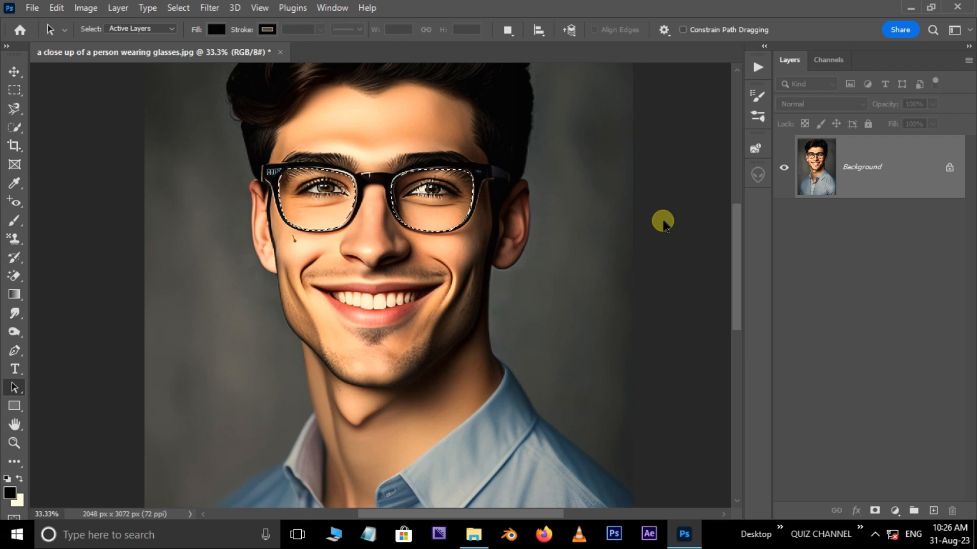
# Add a new empty layer above the smiling man's portrait and set the foreground colour to a medium blue.
pyautogui.click(933, 511)
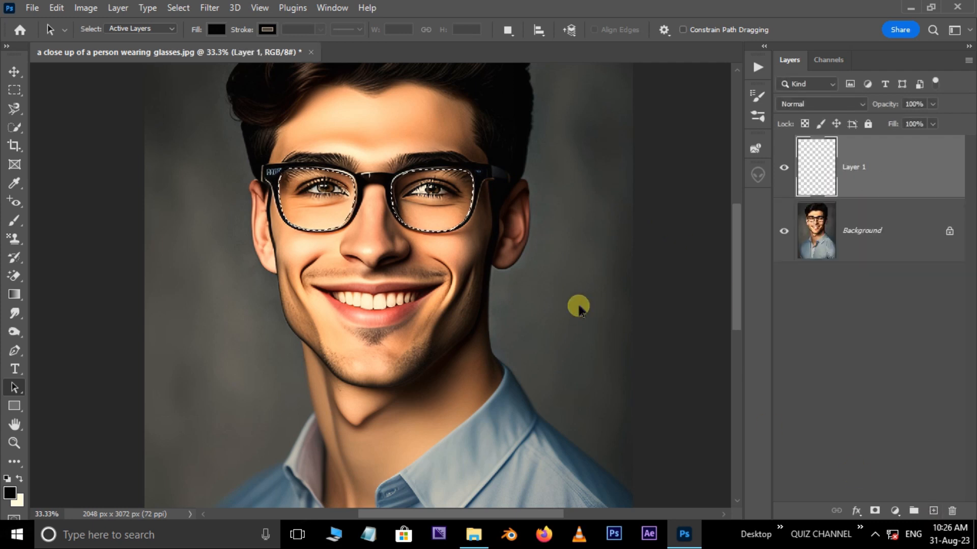
pyautogui.click(9, 494)
pyautogui.click(496, 417)
pyautogui.click(606, 196)
pyautogui.click(766, 140)
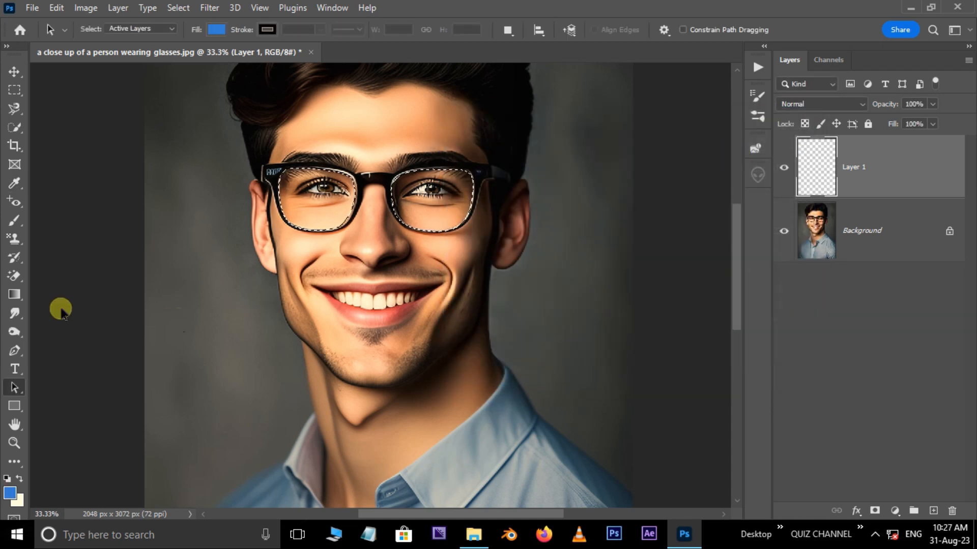
# Fill the selected lenses with a linear blue-to-transparent Basics gradient, running straight down from the glasses' bridge to just below the lenses.
pyautogui.click(15, 294)
pyautogui.click(138, 30)
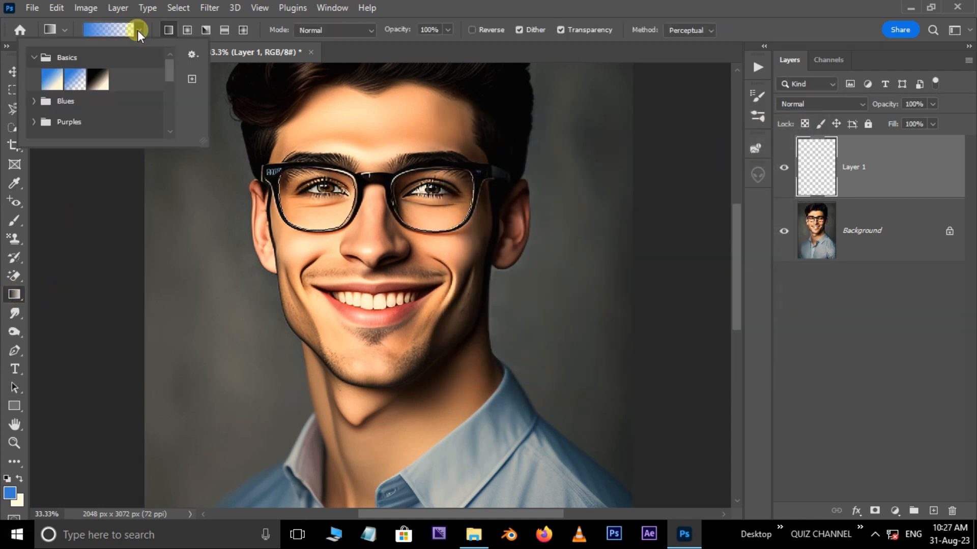
pyautogui.click(75, 83)
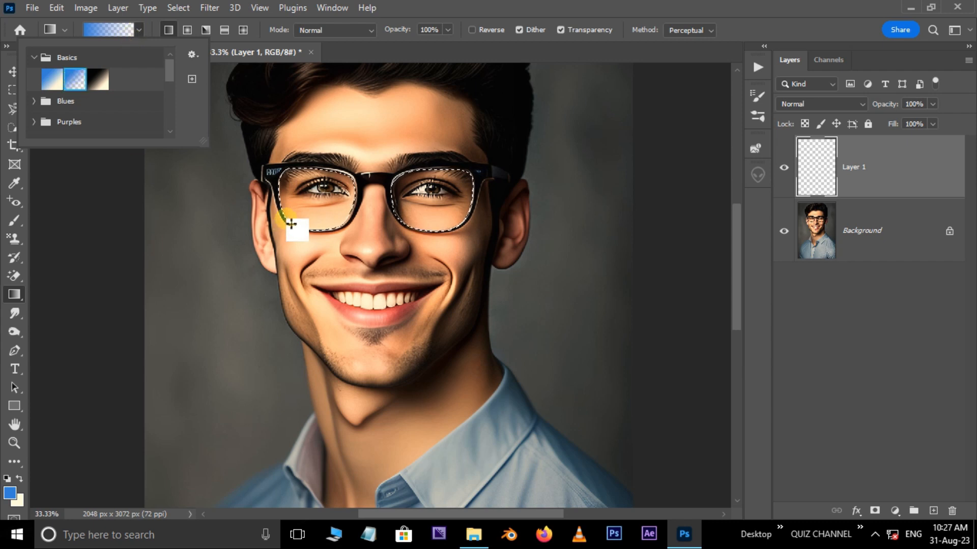
pyautogui.moveTo(383, 178); pyautogui.dragTo(379, 253)
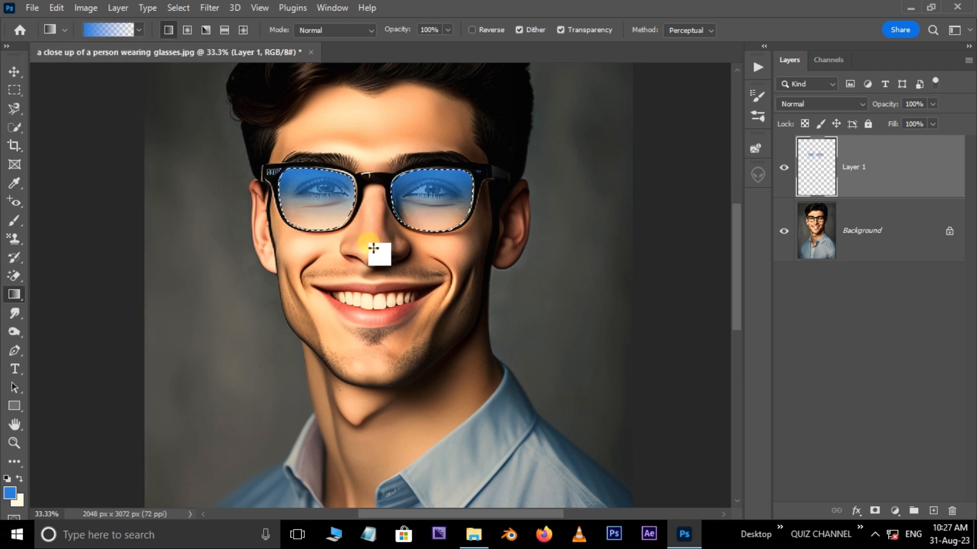
# Deselect the lenses and set the blue gradient layer's blend mode to Multiply.
pyautogui.hotkey('ctrl', 'd')
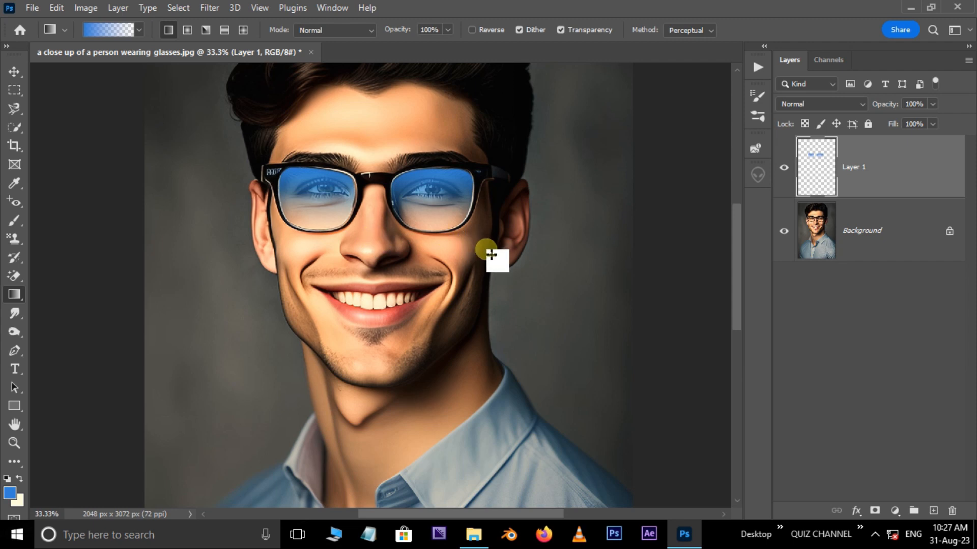
pyautogui.hotkey('ctrl', '-')
pyautogui.click(806, 104)
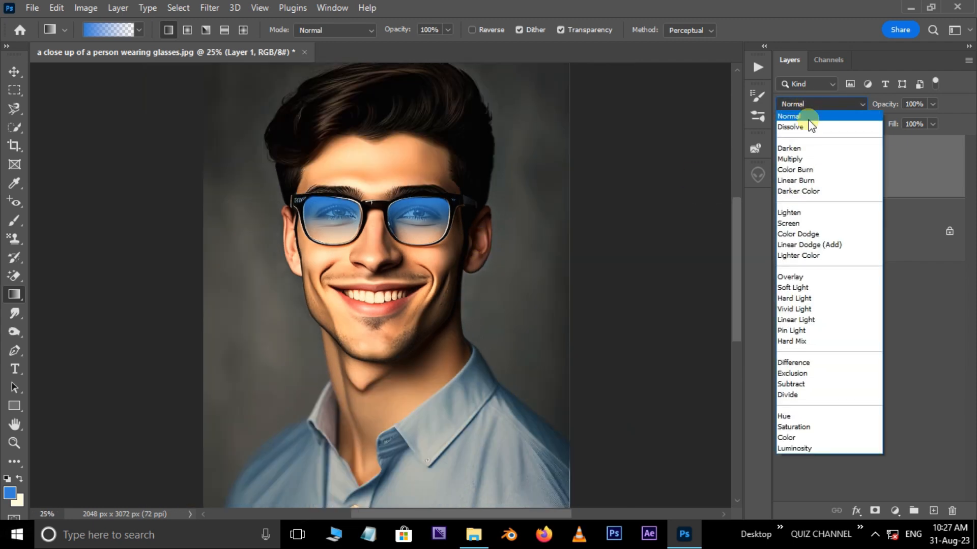
pyautogui.click(811, 156)
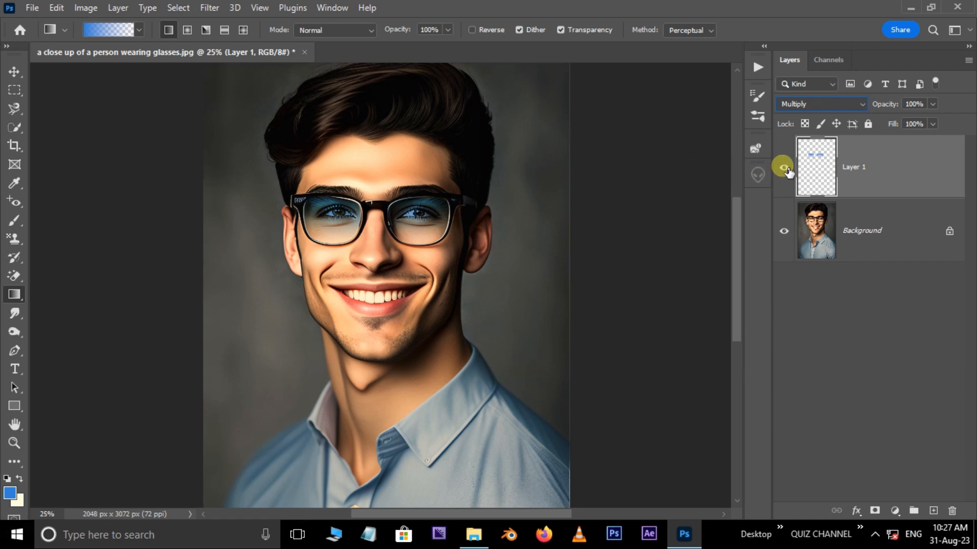
# Toggle the blue gradient layer's visibility off and on twice to compare the lenses before and after.
pyautogui.click(784, 167)
pyautogui.click(784, 167)
pyautogui.click(784, 167)
pyautogui.click(784, 168)
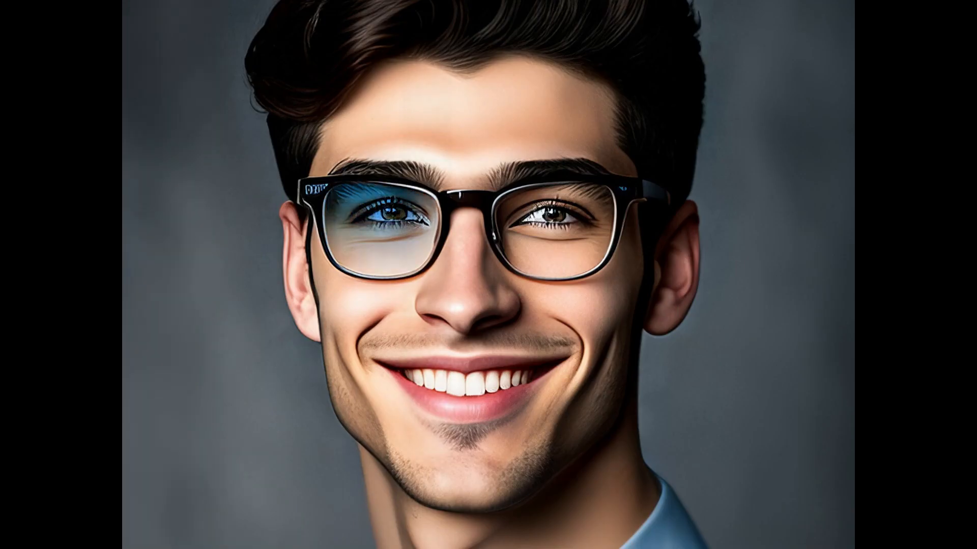